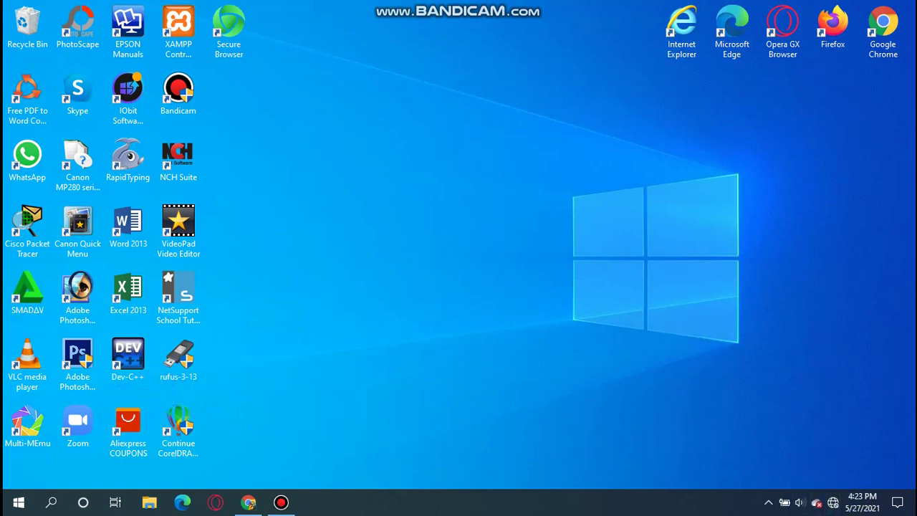
{"action": "mouse_move", "coordinate": [836, 502]}
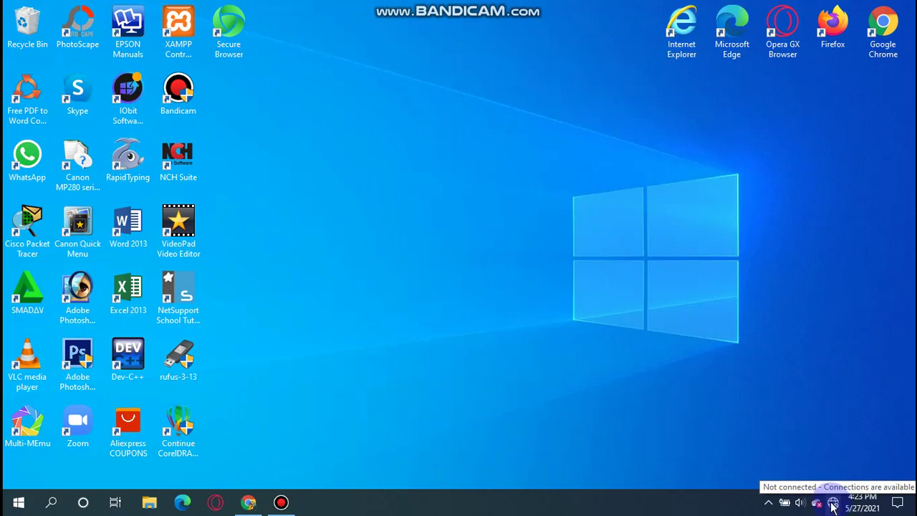
{"action": "left_click", "coordinate": [834, 502]}
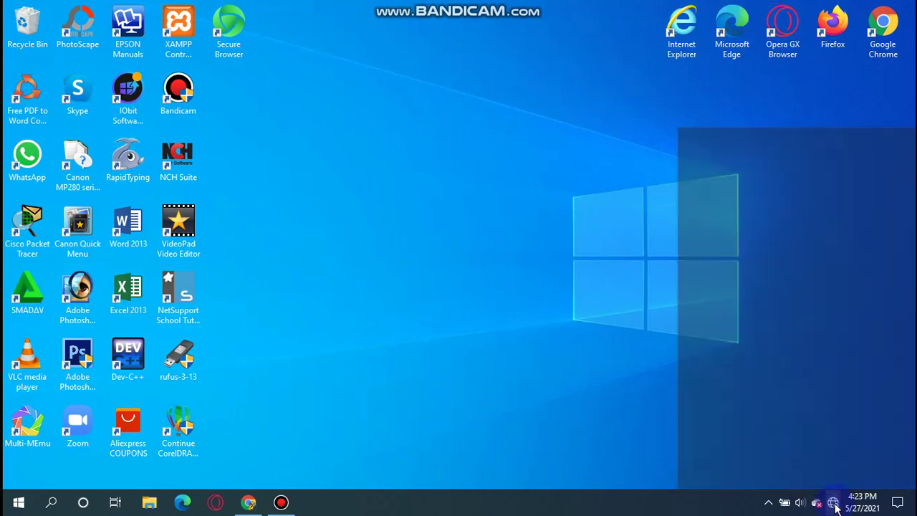
{"action": "left_click", "coordinate": [628, 391]}
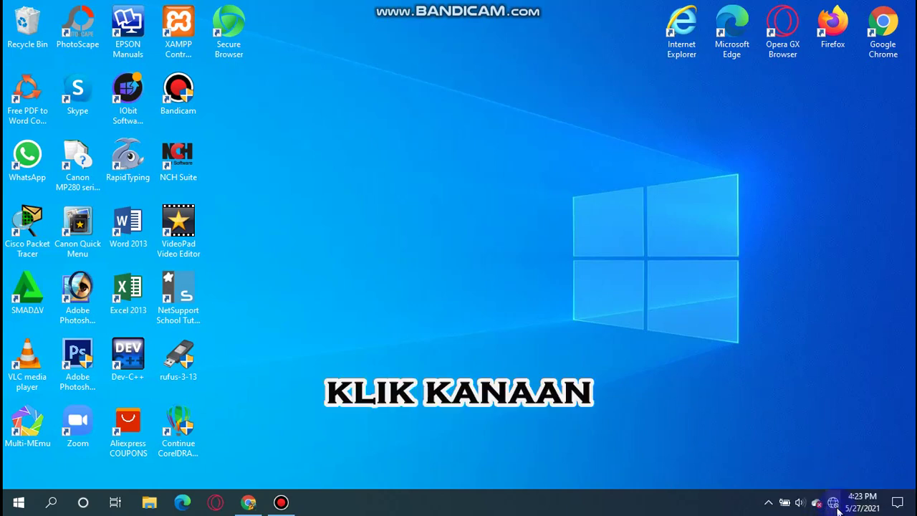
Open the network adapter options from the Ethernet page of the Network & Internet settings
{"action": "right_click", "coordinate": [835, 506]}
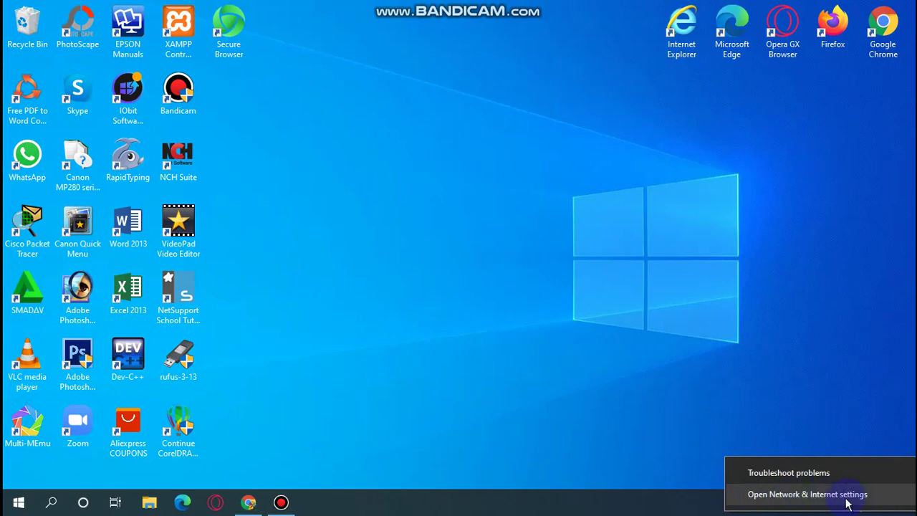
{"action": "left_click", "coordinate": [812, 494]}
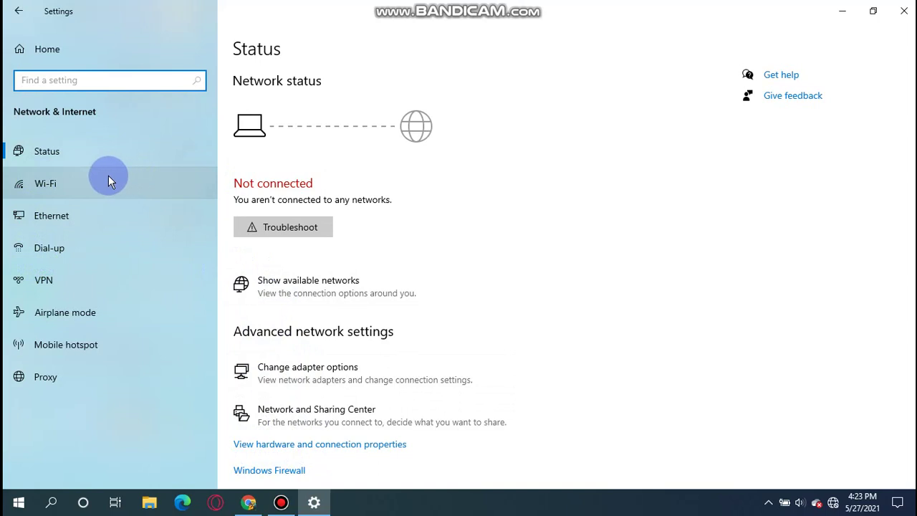
{"action": "left_click", "coordinate": [69, 214]}
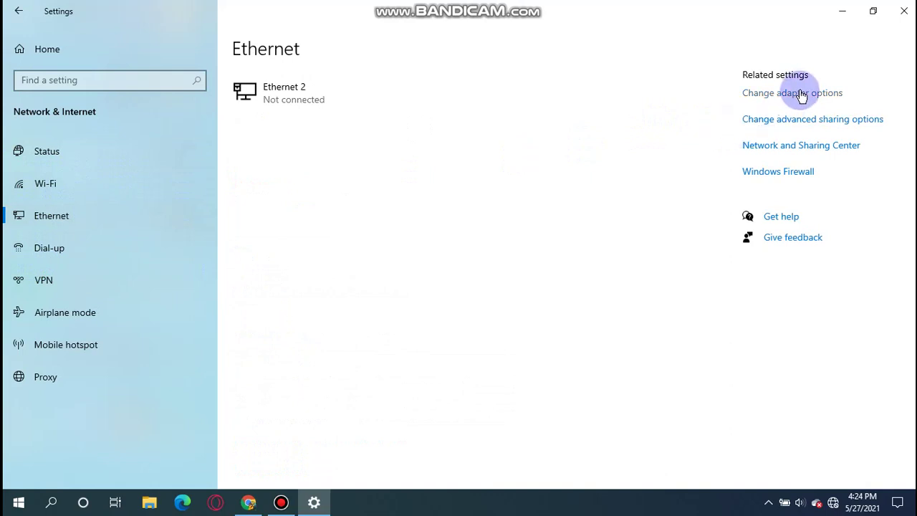
{"action": "left_click", "coordinate": [779, 96]}
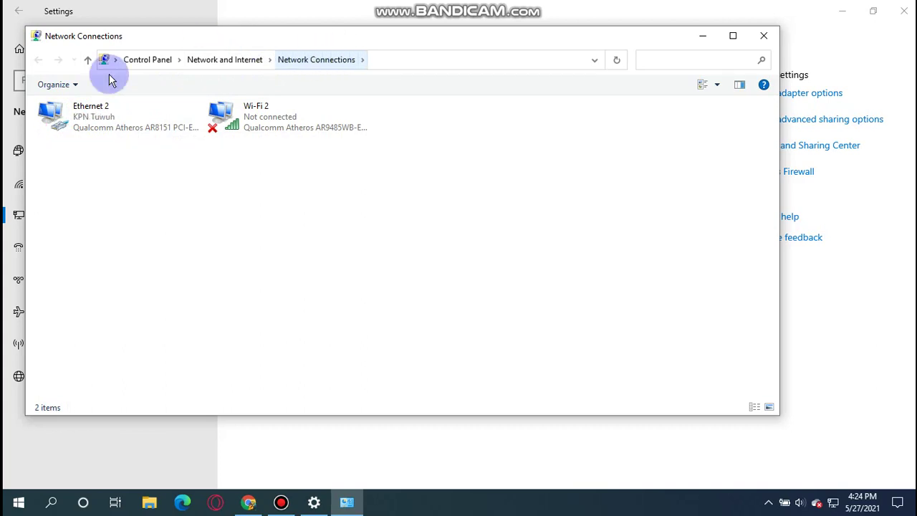
Open the Internet Protocol Version 4 (TCP/IPv4) properties of the Ethernet 2 adapter
{"action": "right_click", "coordinate": [86, 118]}
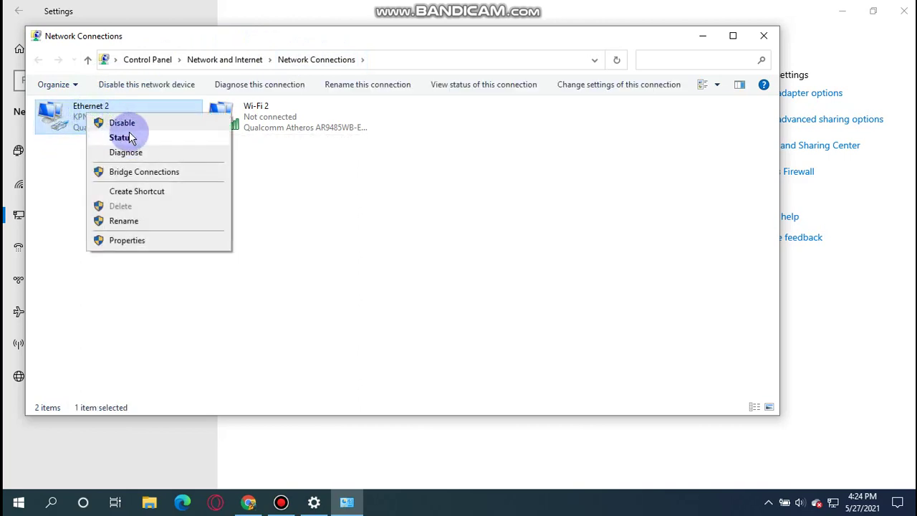
{"action": "left_click", "coordinate": [138, 243]}
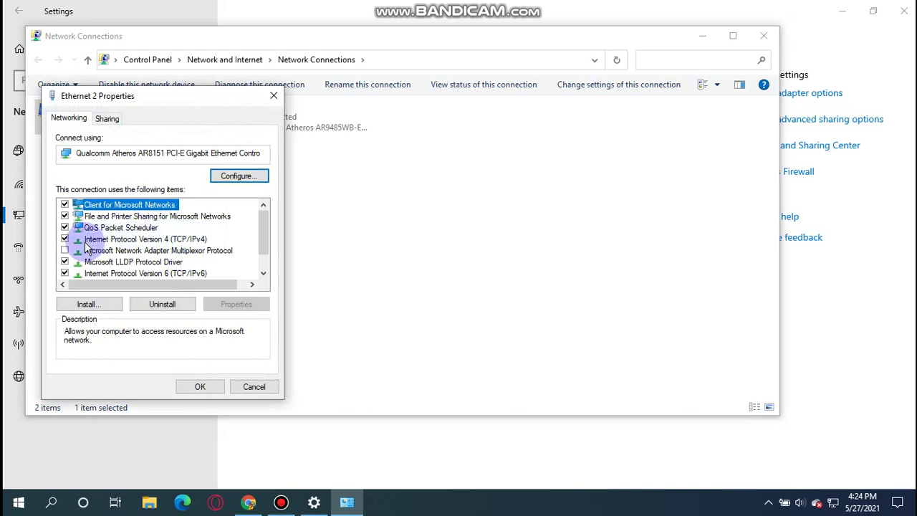
{"action": "left_click", "coordinate": [190, 240]}
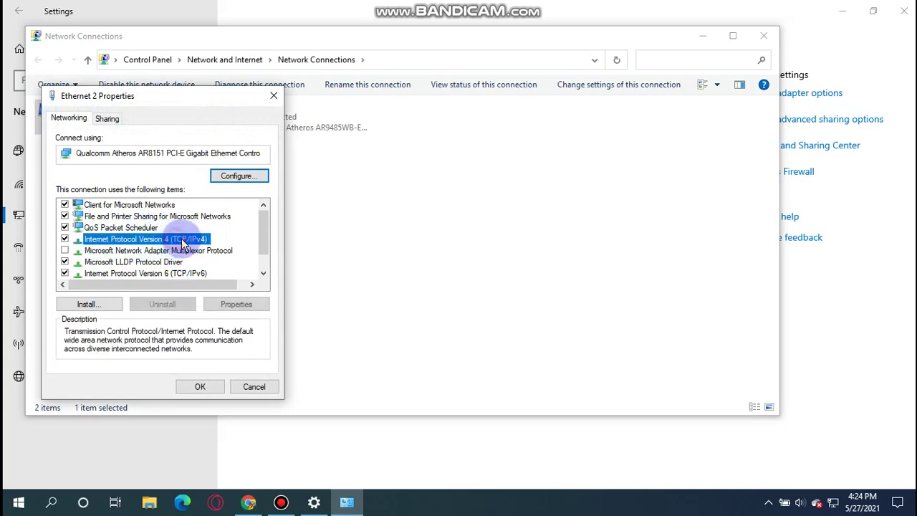
{"action": "left_click", "coordinate": [239, 304]}
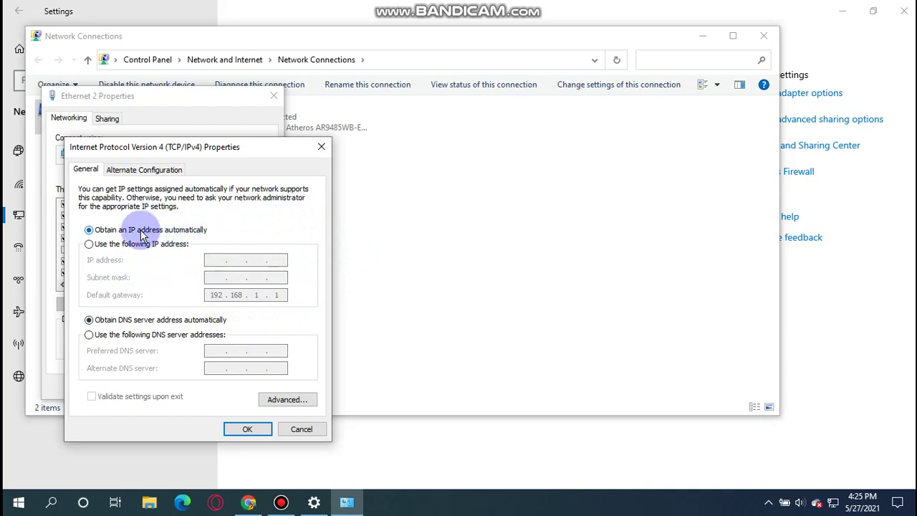
Switch to a manual IP address and set it to 192.168.1.110 with subnet mask 255.255.255.0
{"action": "left_click", "coordinate": [108, 247]}
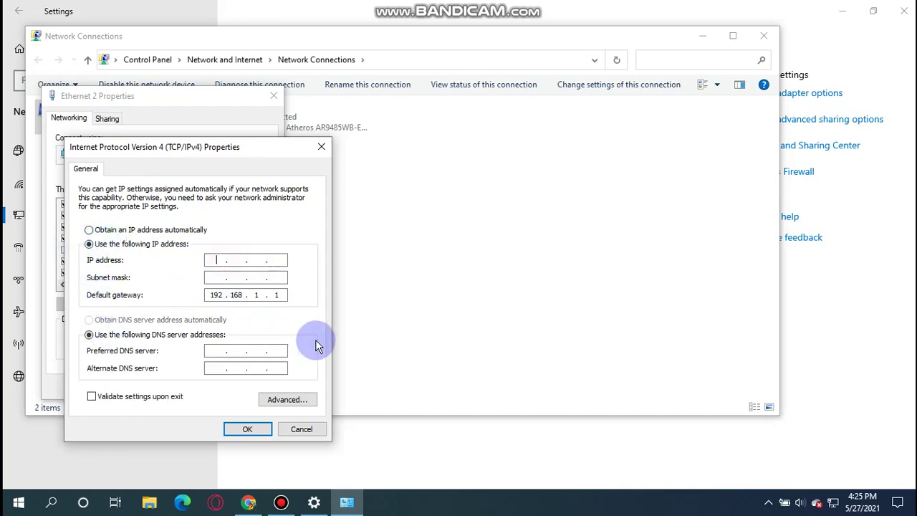
{"action": "type", "text": "192.168.1.110"}
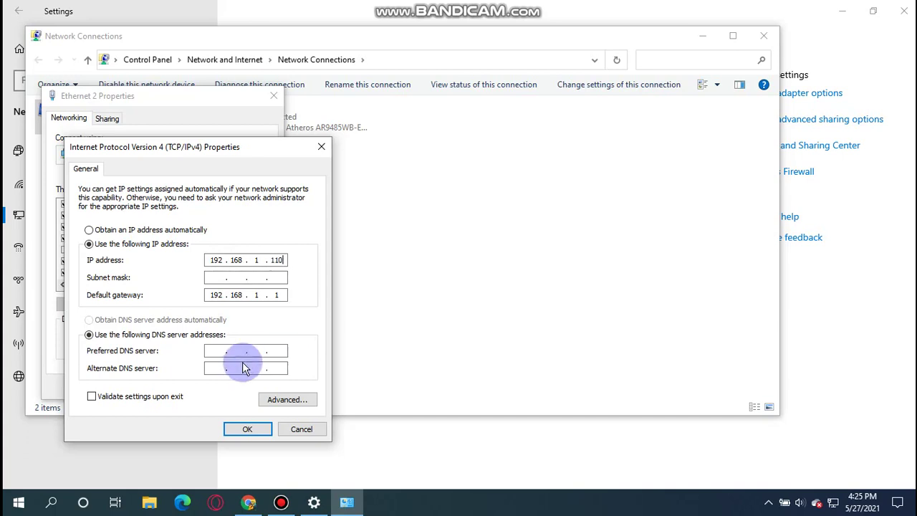
{"action": "left_click", "coordinate": [219, 278]}
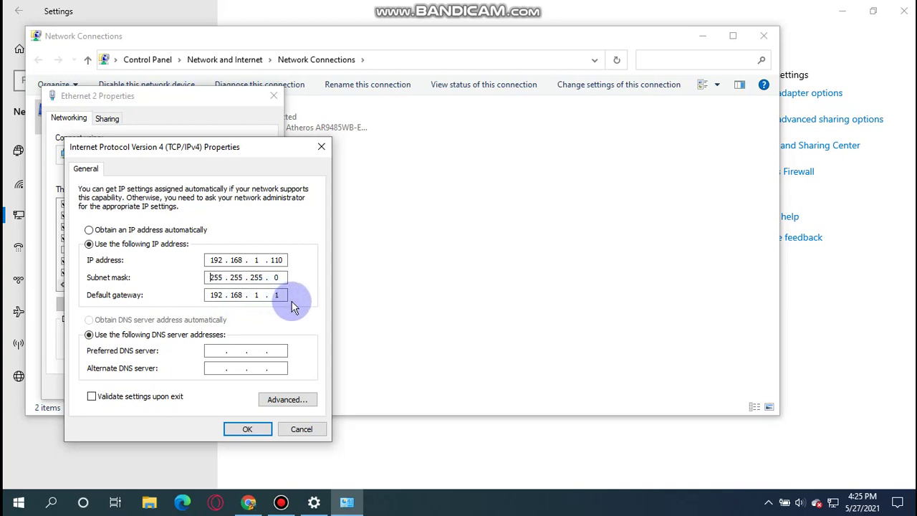
Set the preferred DNS server to 8.8.8.8 and save the IPv4 configuration, accepting multiple default gateways
{"action": "left_click", "coordinate": [220, 349]}
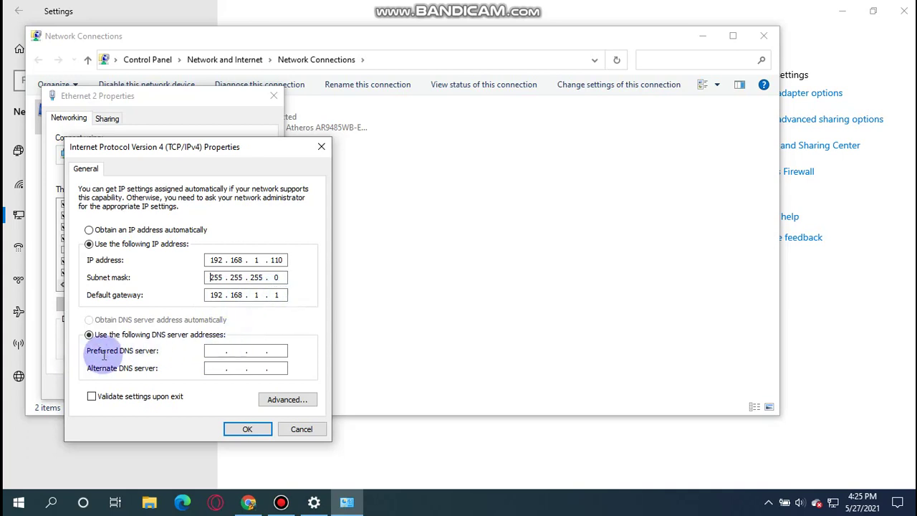
{"action": "left_click", "coordinate": [220, 349]}
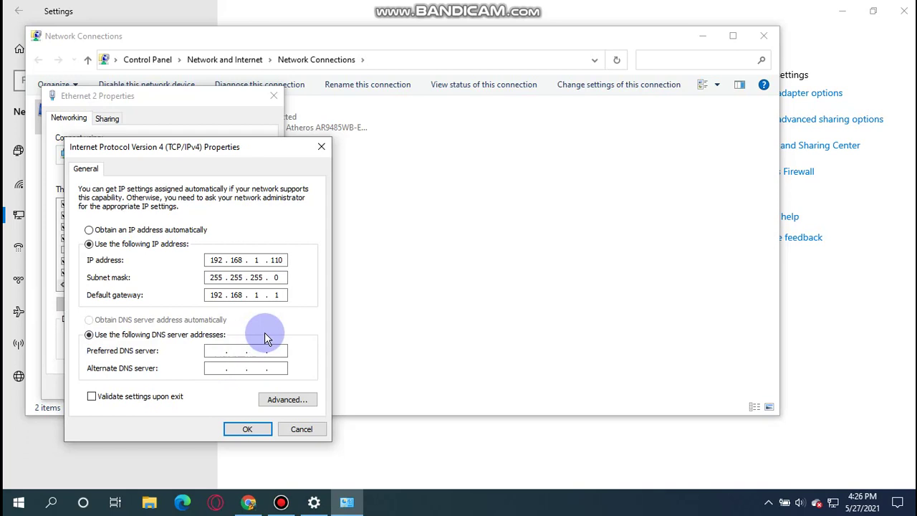
{"action": "type", "text": "8 . 8 . 8 . 8"}
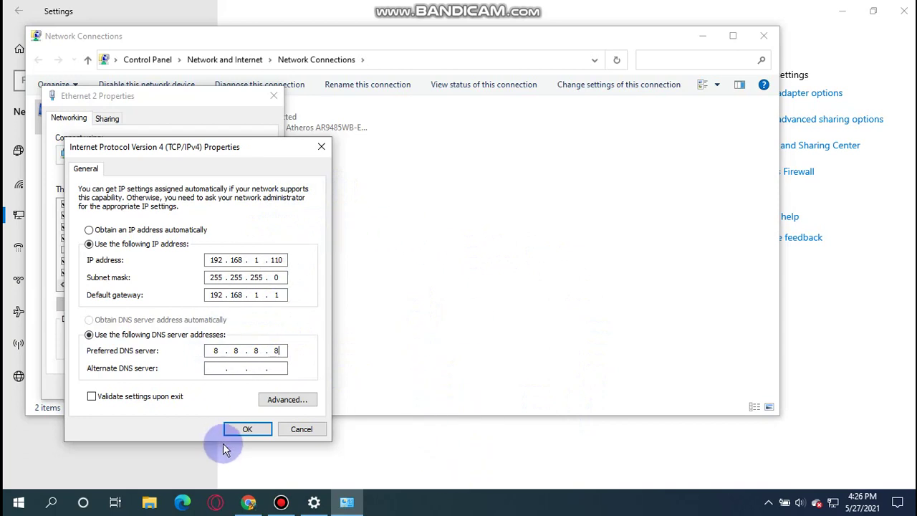
{"action": "left_click", "coordinate": [247, 431]}
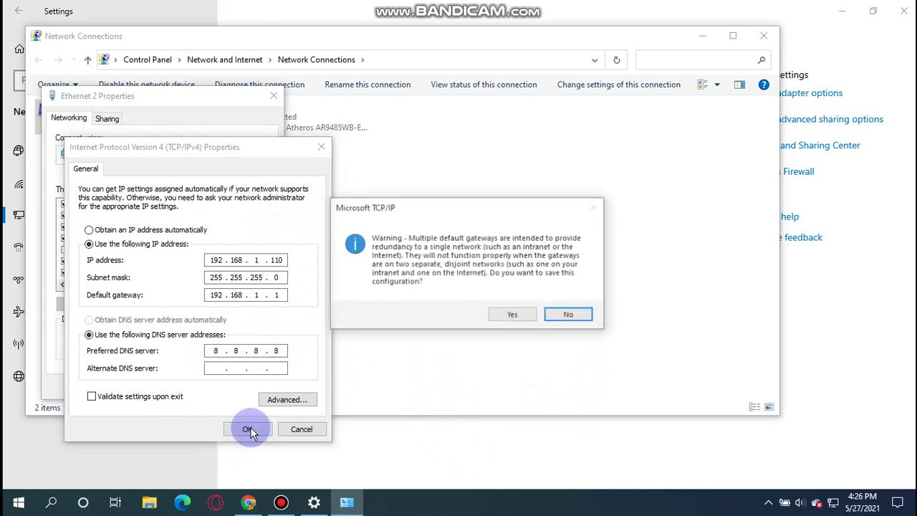
{"action": "left_click", "coordinate": [512, 316]}
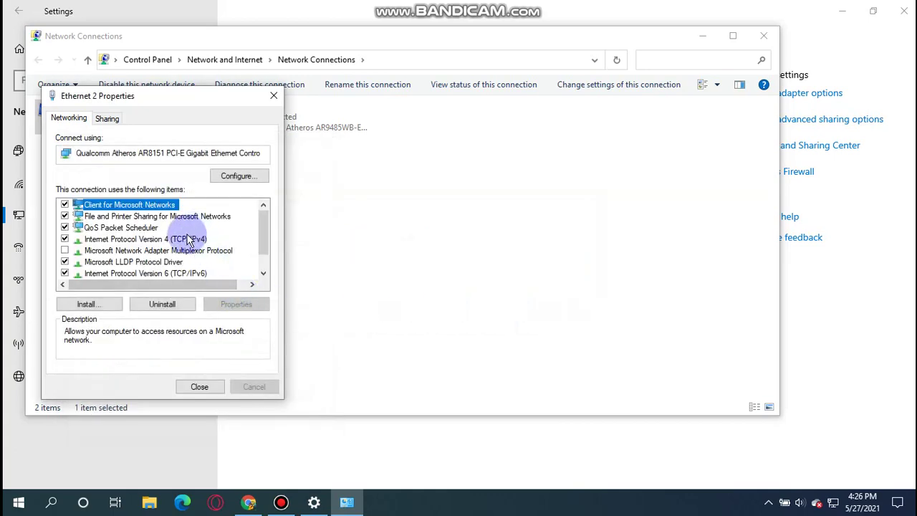
Reopen Ethernet 2's IPv4 properties to review the addresses, and save the same configuration again
{"action": "left_click", "coordinate": [179, 239]}
{"action": "left_click", "coordinate": [236, 304]}
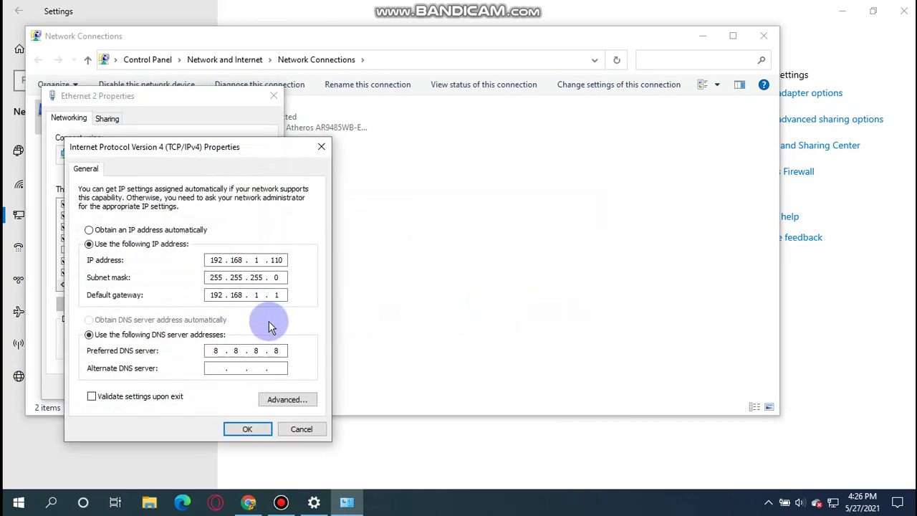
{"action": "left_click", "coordinate": [247, 429]}
{"action": "left_click", "coordinate": [247, 430]}
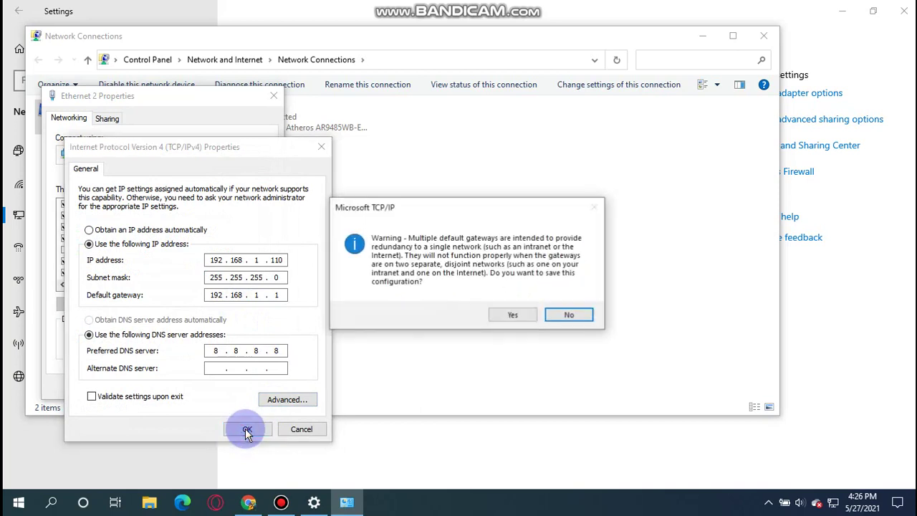
{"action": "left_click", "coordinate": [514, 316]}
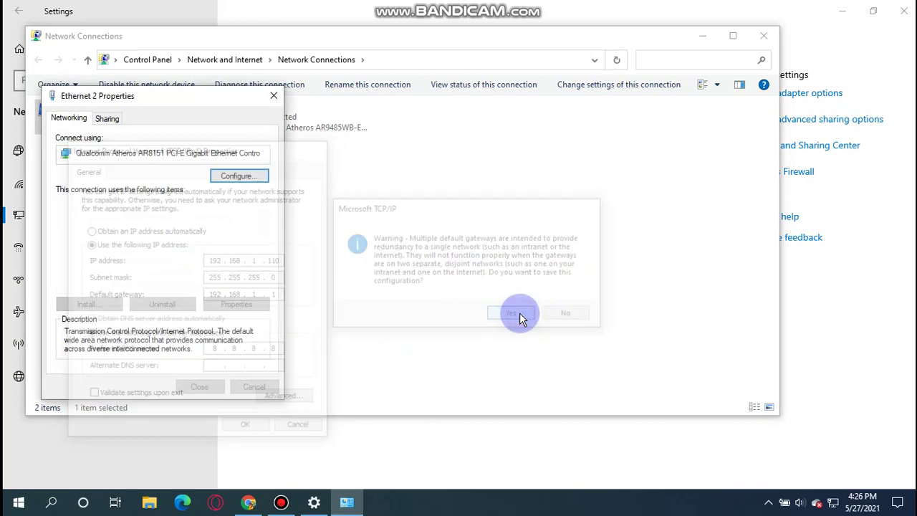
Change Ethernet 2's IPv4 address to 192.168.1.115, save the configuration and close the adapter's properties
{"action": "left_click", "coordinate": [175, 238]}
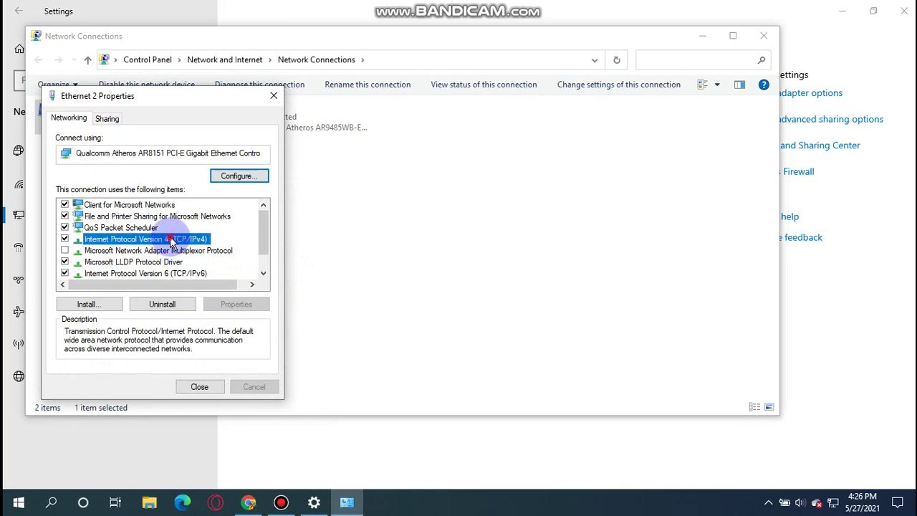
{"action": "left_click", "coordinate": [240, 304]}
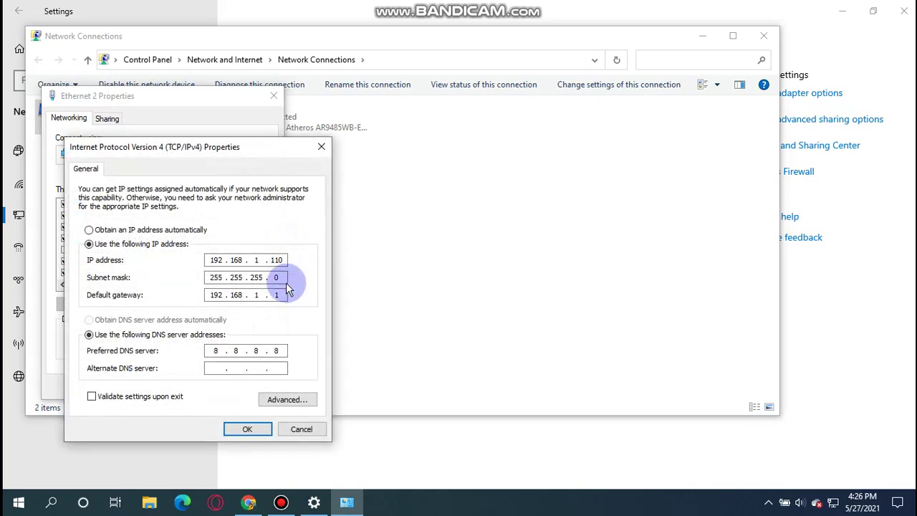
{"action": "key", "text": "BackSpace"}
{"action": "type", "text": "5"}
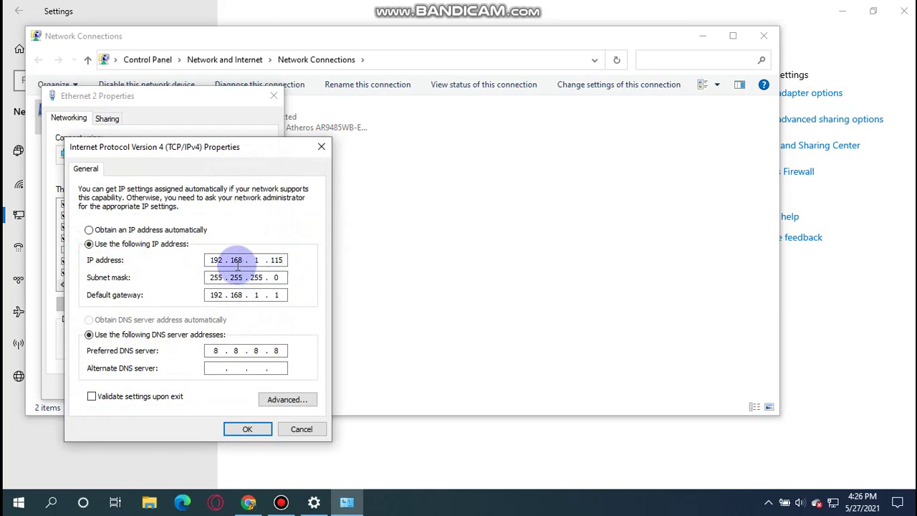
{"action": "left_click", "coordinate": [244, 427]}
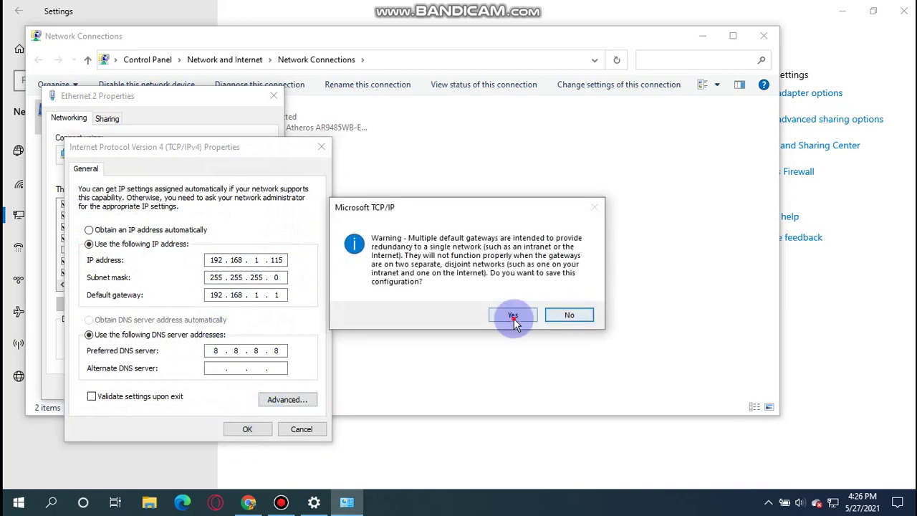
{"action": "left_click", "coordinate": [514, 321]}
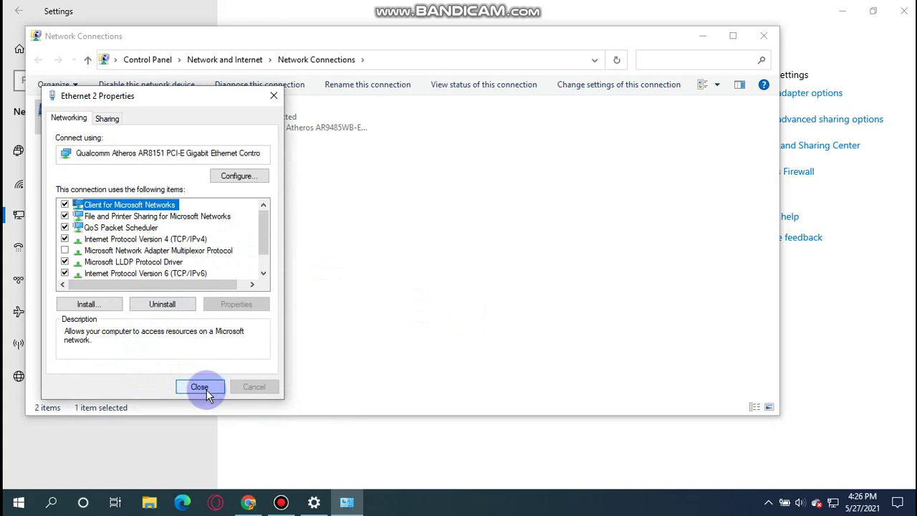
{"action": "left_click", "coordinate": [207, 392]}
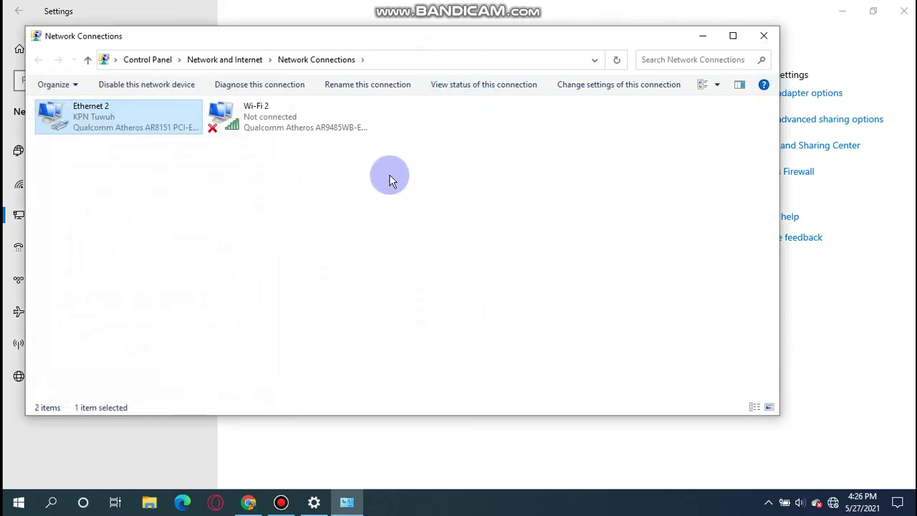
Close the Network Connections and Settings windows and check the network connection status from the desktop
{"action": "right_click", "coordinate": [102, 105]}
{"action": "left_click", "coordinate": [775, 37]}
{"action": "left_click", "coordinate": [763, 35]}
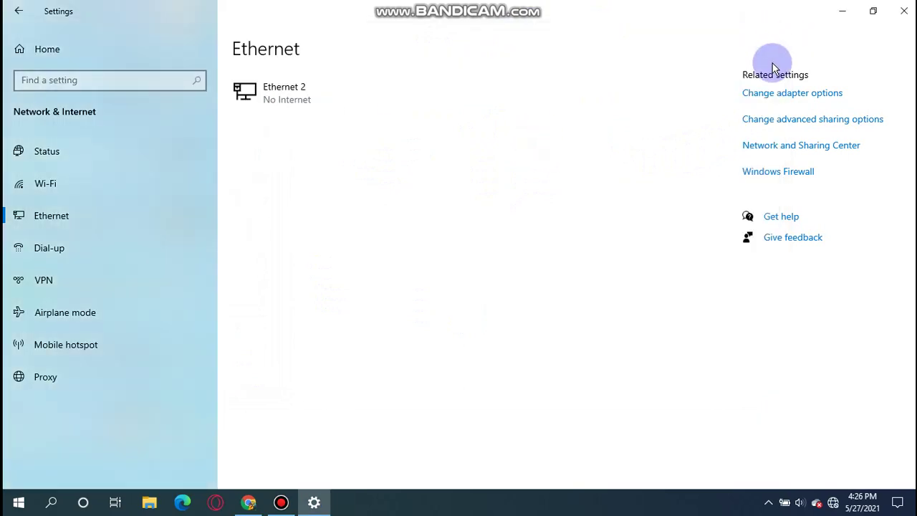
{"action": "left_click", "coordinate": [902, 11]}
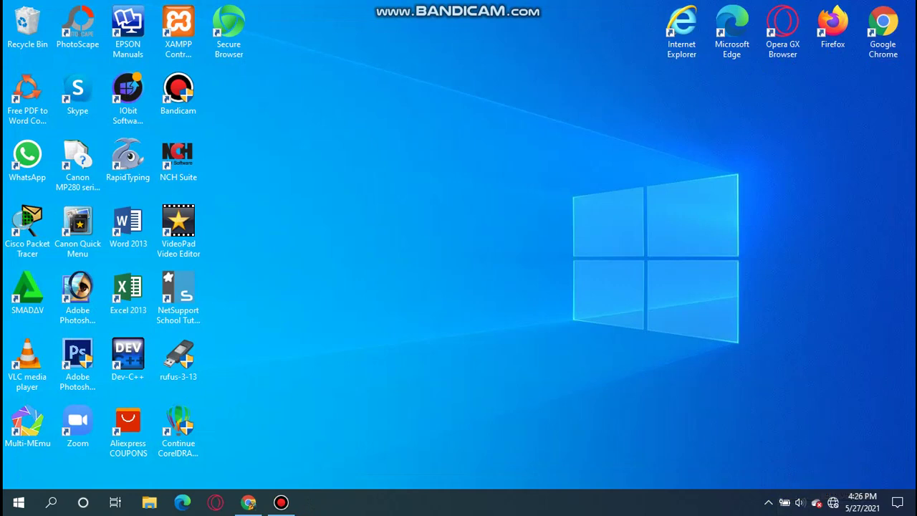
{"action": "left_click", "coordinate": [830, 494]}
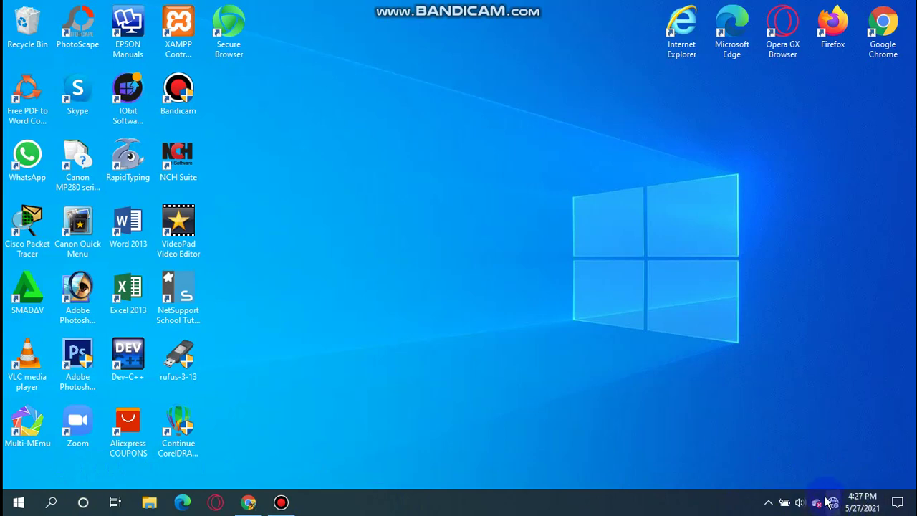
{"action": "mouse_move", "coordinate": [833, 503]}
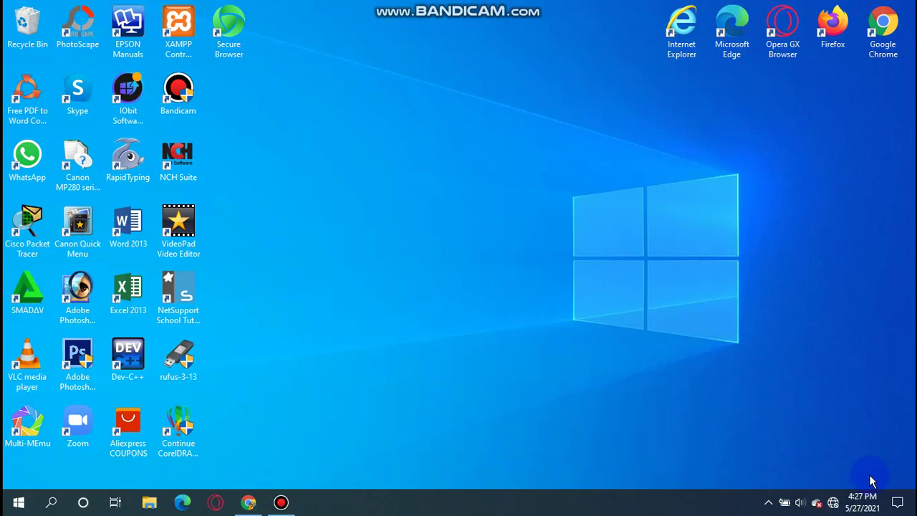
Open the network adapter list from Control Panel by way of the Network and Sharing Center
{"action": "left_click", "coordinate": [53, 503]}
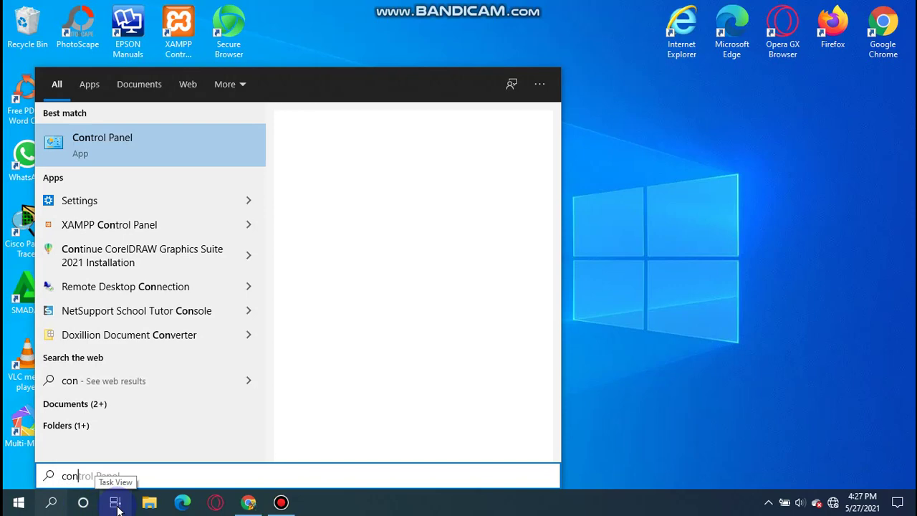
{"action": "left_click", "coordinate": [158, 147]}
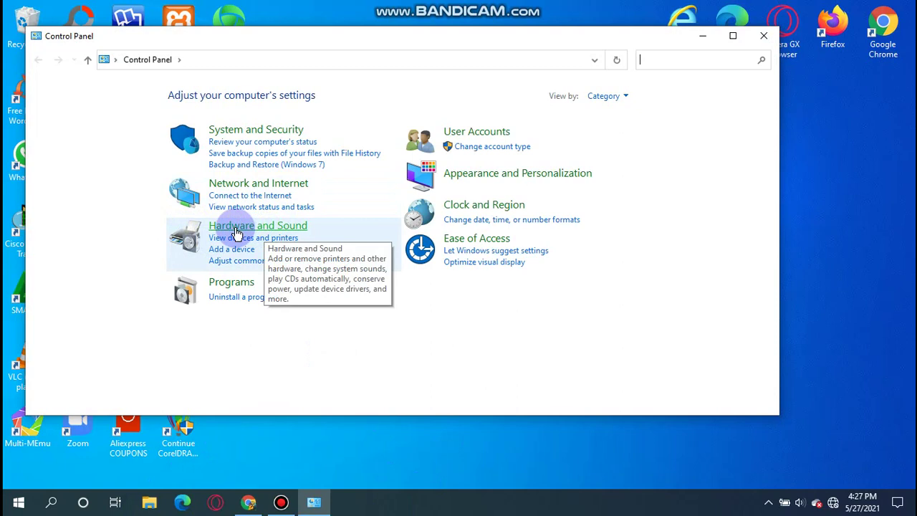
{"action": "left_click", "coordinate": [252, 188]}
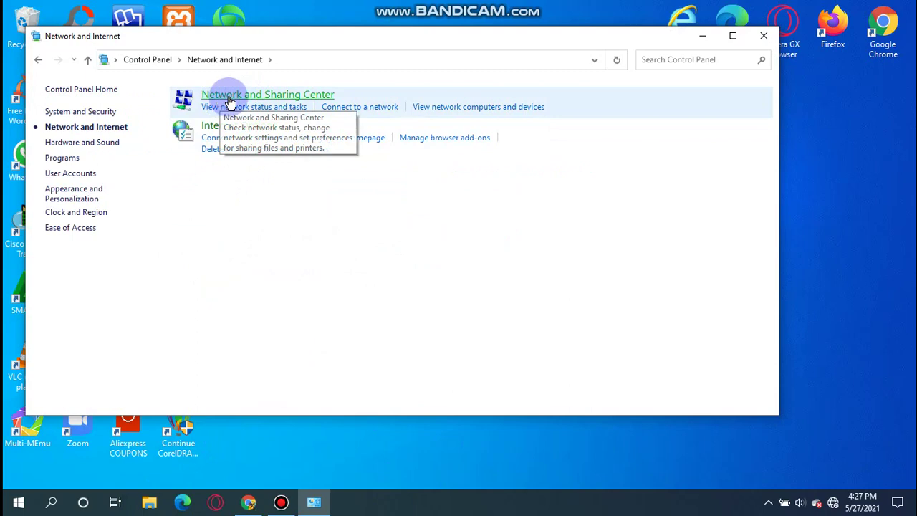
{"action": "left_click", "coordinate": [292, 99]}
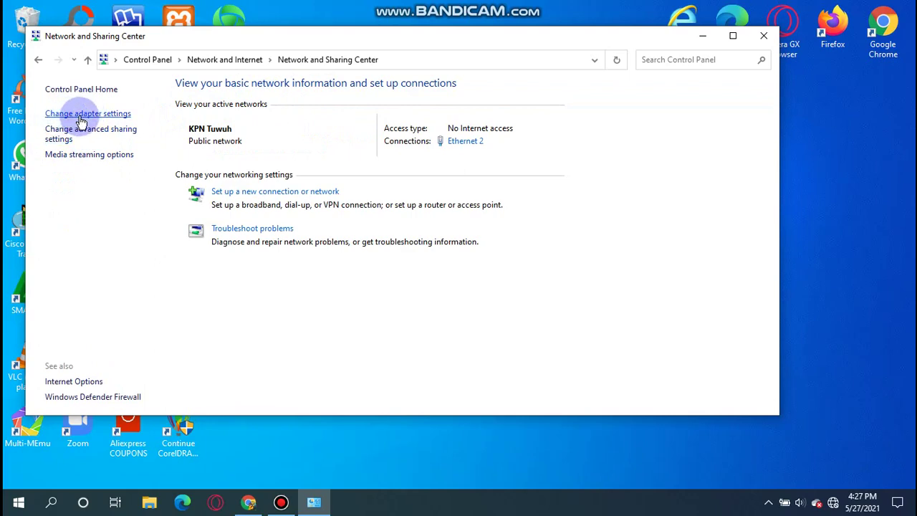
{"action": "left_click", "coordinate": [88, 115]}
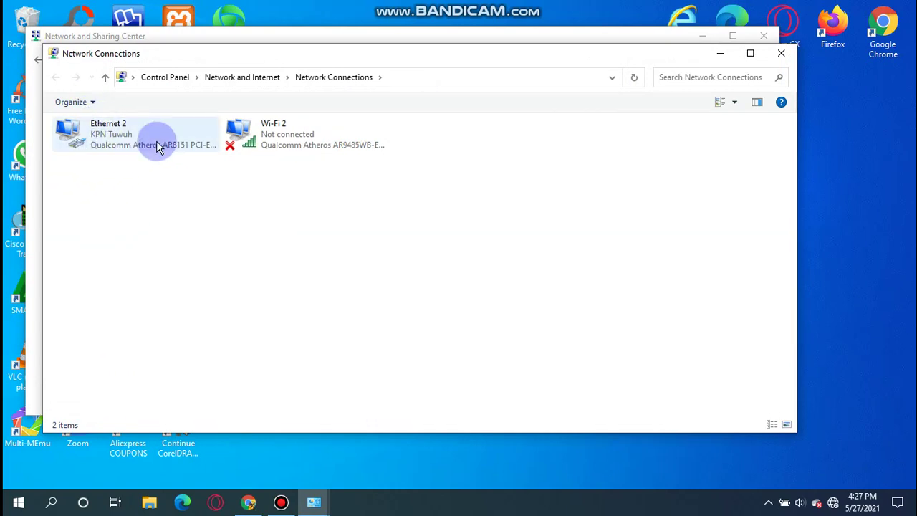
Open the Internet Protocol Version 4 (TCP/IPv4) properties of the Ethernet 2 adapter
{"action": "left_click", "coordinate": [111, 141]}
{"action": "right_click", "coordinate": [111, 142]}
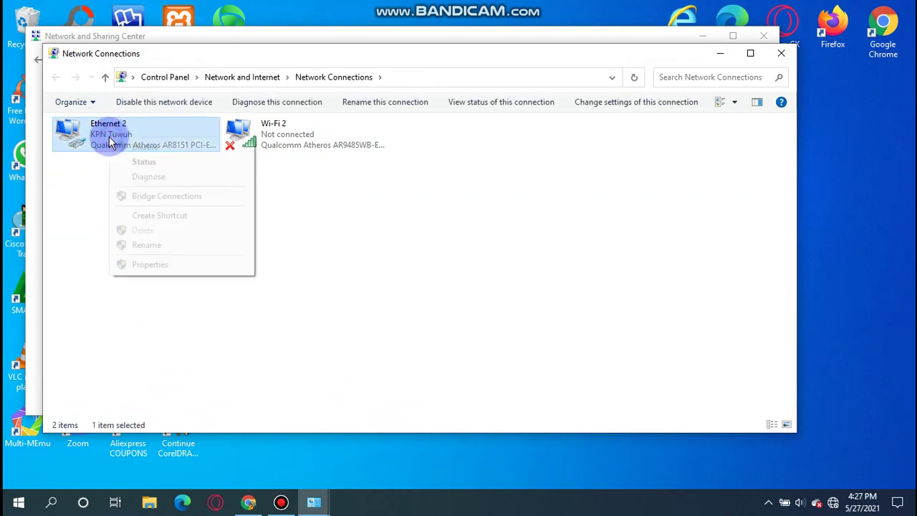
{"action": "left_click", "coordinate": [153, 264]}
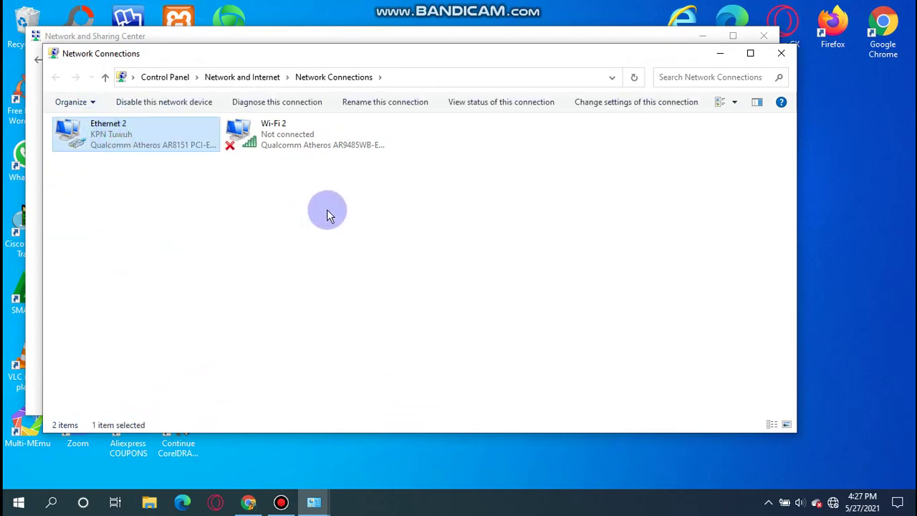
{"action": "left_click", "coordinate": [203, 256]}
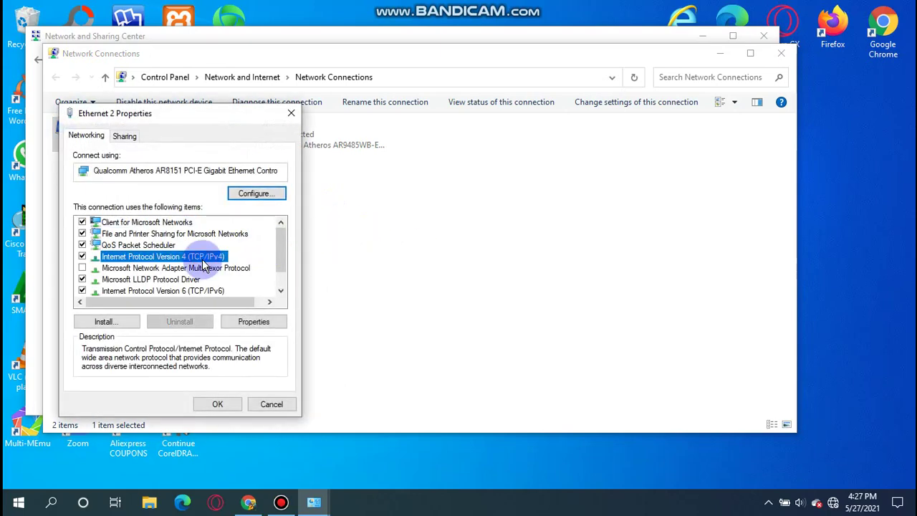
{"action": "left_click", "coordinate": [252, 321]}
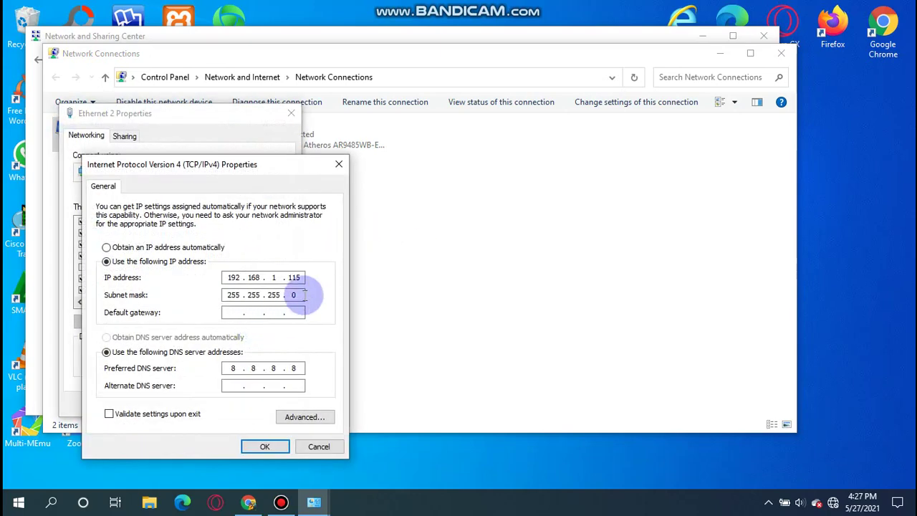
Set Ethernet 2's default gateway to 192.168.1.1, save the configuration accepting multiple default gateways, and close the adapter's properties
{"action": "left_click", "coordinate": [235, 312]}
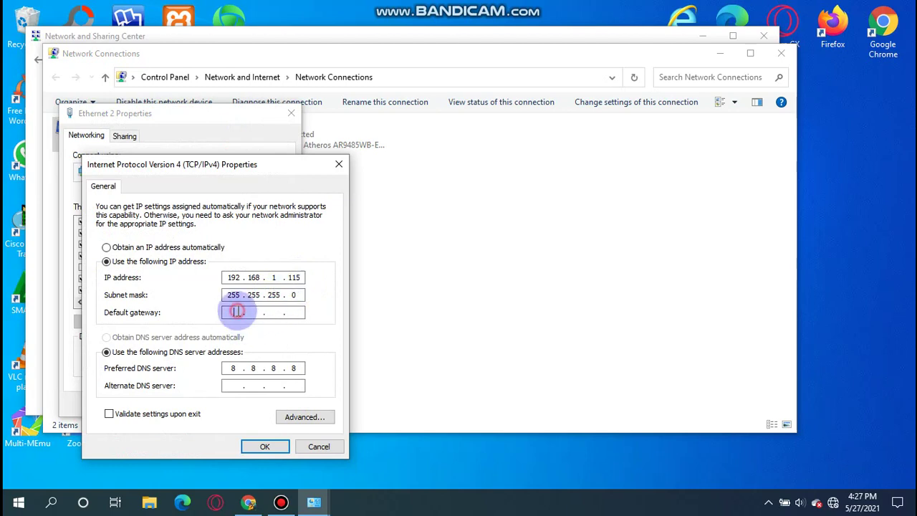
{"action": "type", "text": "192 . 168 . 1 . 1"}
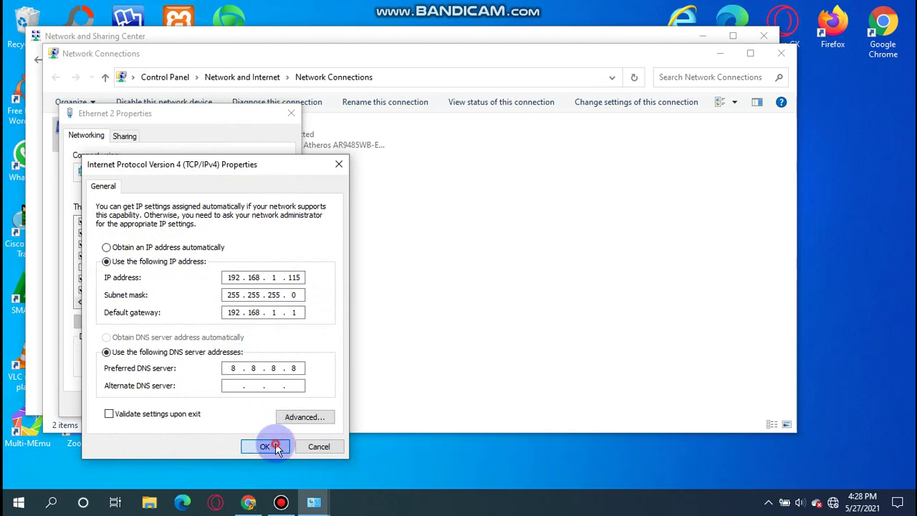
{"action": "left_click", "coordinate": [264, 446]}
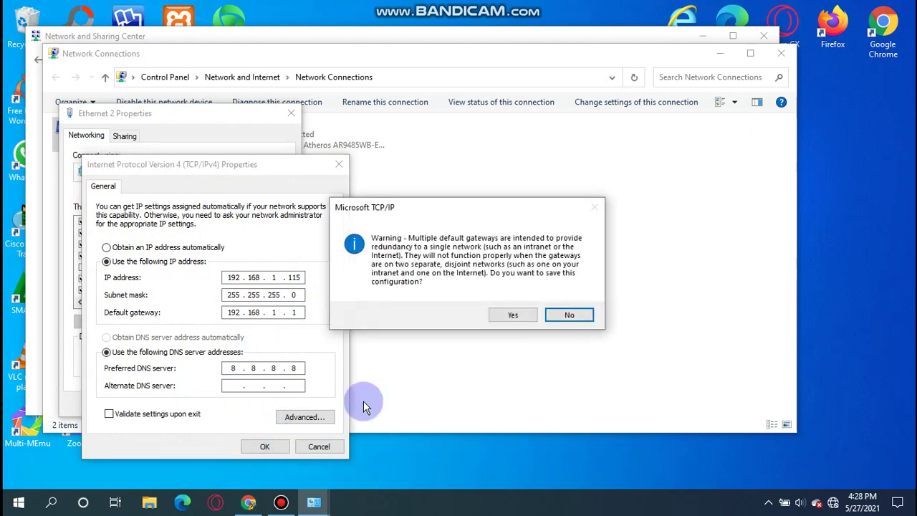
{"action": "left_click", "coordinate": [514, 315]}
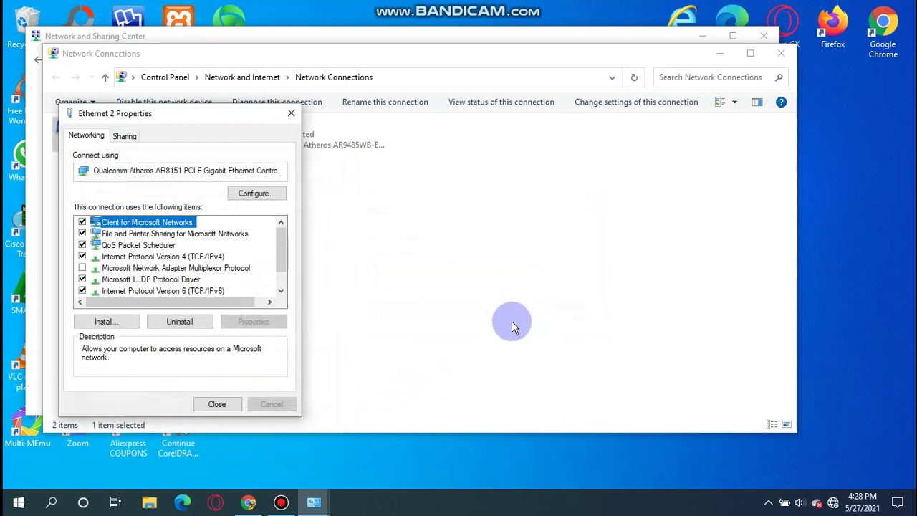
{"action": "left_click", "coordinate": [218, 405]}
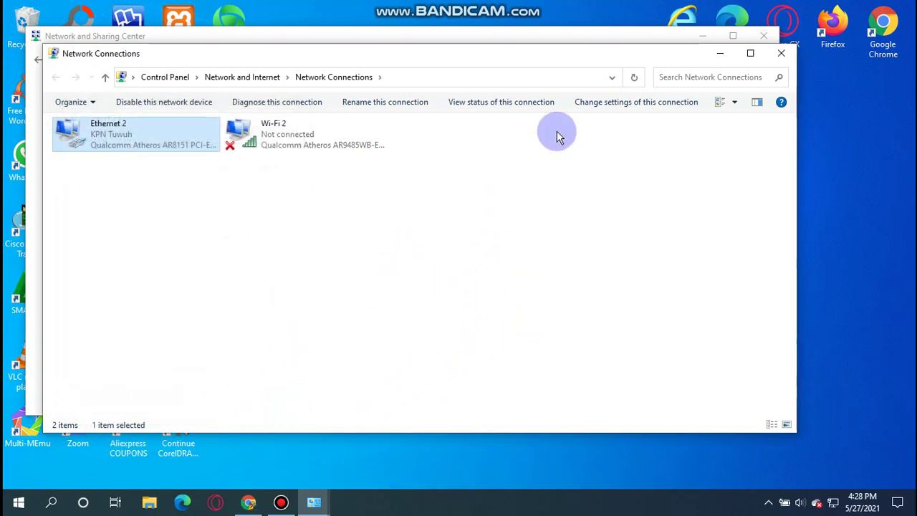
Close the Network Connections and Network and Sharing Center windows and open Google Chrome
{"action": "left_click", "coordinate": [781, 54]}
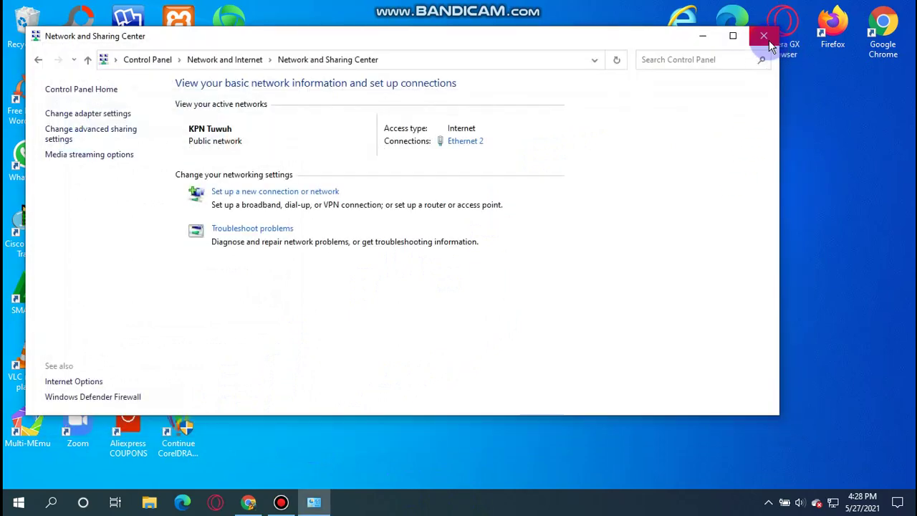
{"action": "left_click", "coordinate": [764, 36]}
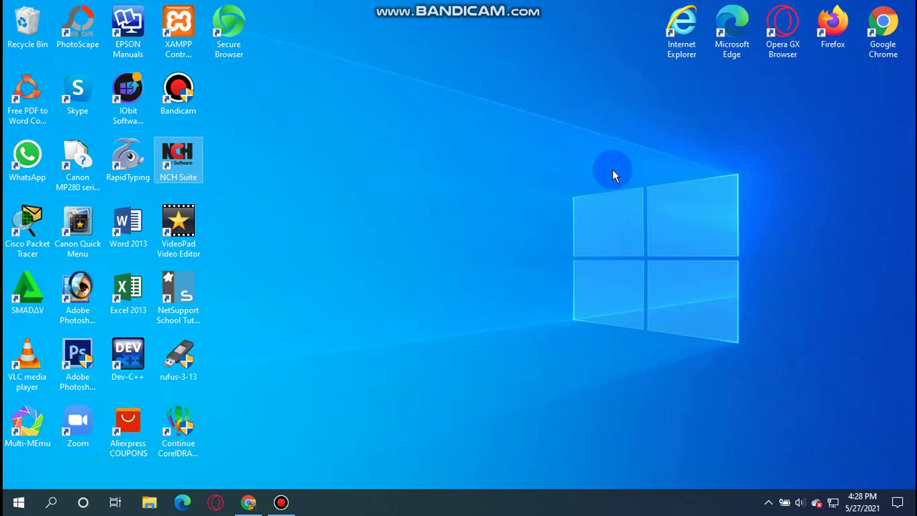
{"action": "left_click", "coordinate": [887, 50]}
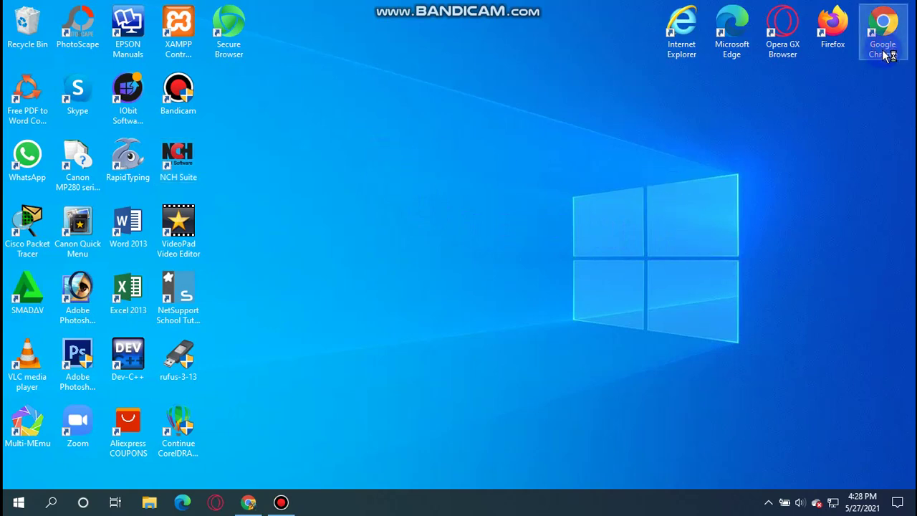
{"action": "left_click", "coordinate": [888, 56]}
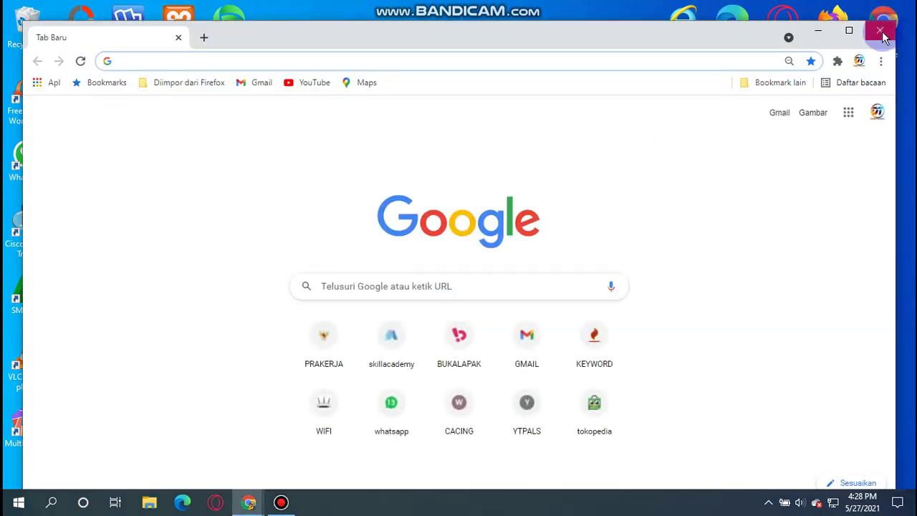
Open Command Prompt and test the connection by pinging 192.168.1.115, 192.168.1.1 and google.com
{"action": "left_click", "coordinate": [51, 503]}
{"action": "type", "text": "cmd"}
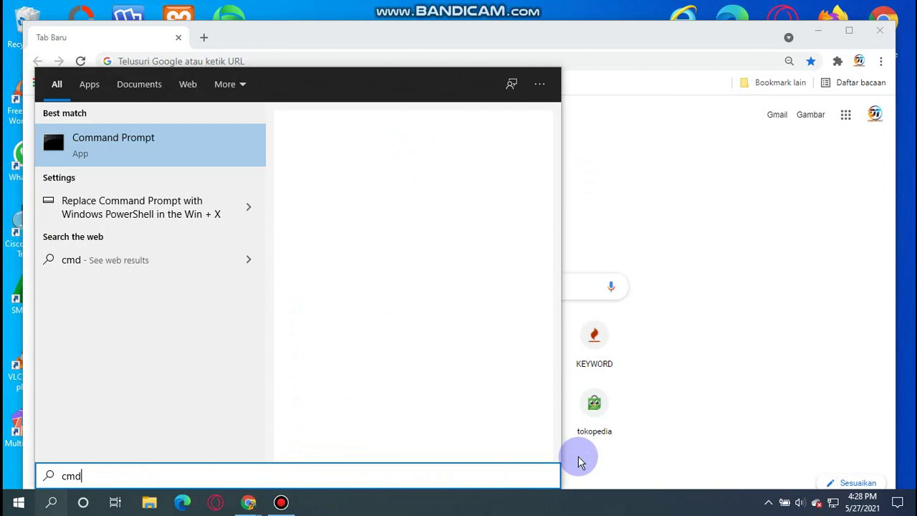
{"action": "key", "text": "Return"}
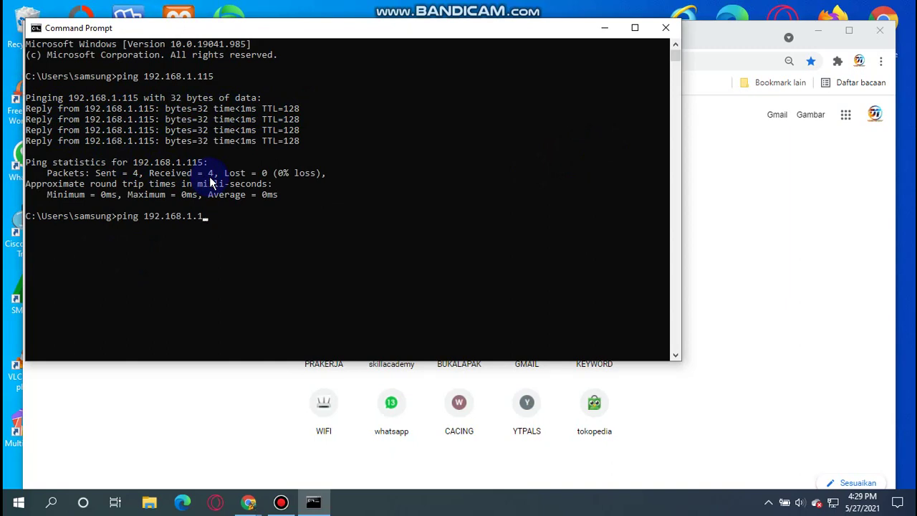
{"action": "key", "text": "Return"}
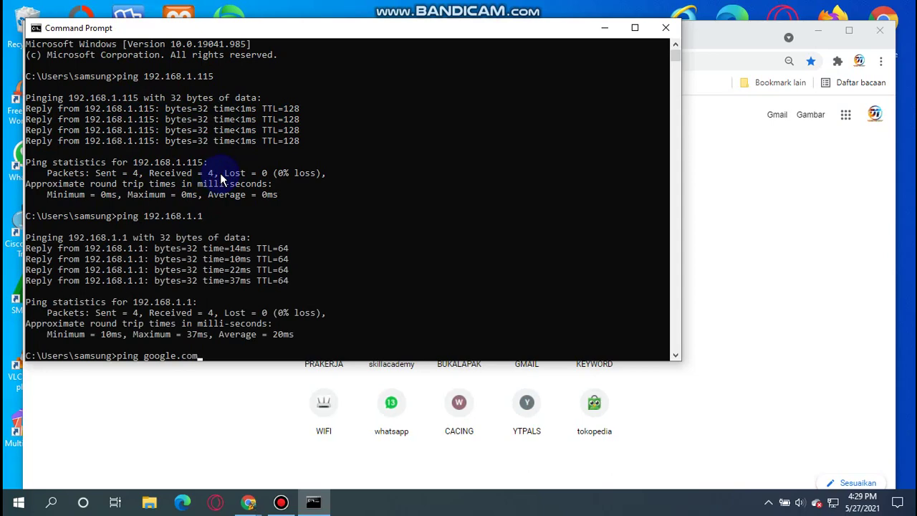
{"action": "key", "text": "Return"}
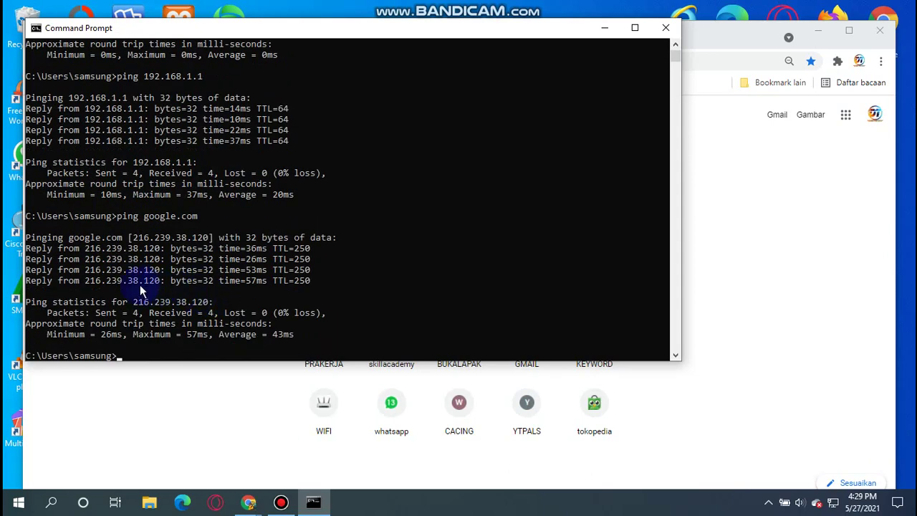
Review the ping commands and their replies for the computer's own address, the gateway and google.com
{"action": "scroll", "coordinate": [190, 135], "scroll_direction": "up", "scroll_amount": 2}
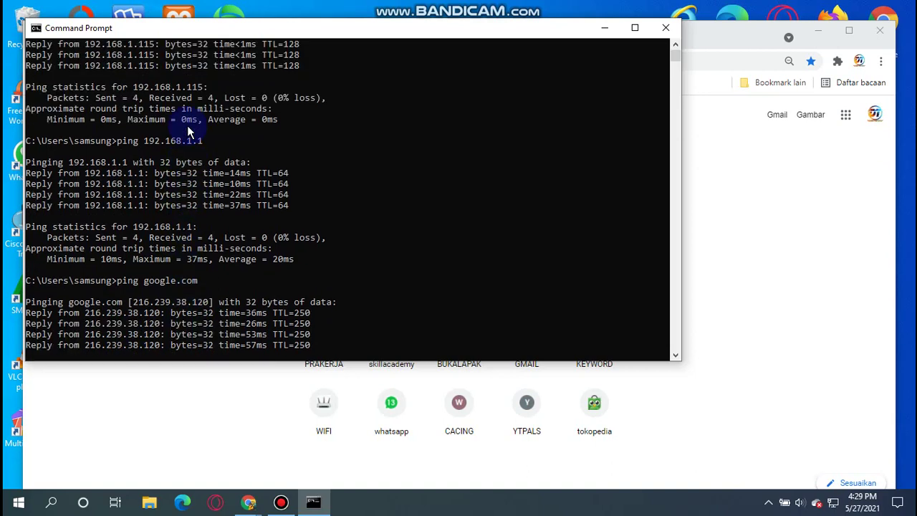
{"action": "scroll", "coordinate": [260, 126], "scroll_direction": "up", "scroll_amount": 2}
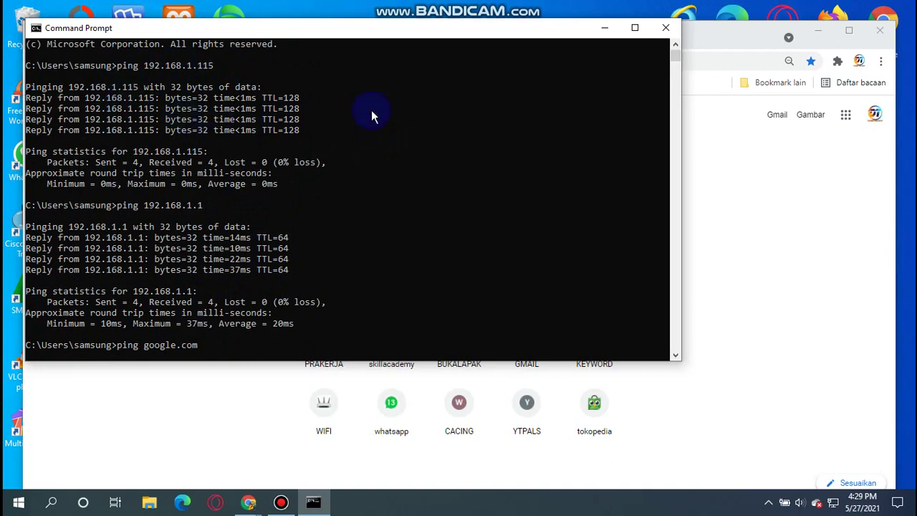
{"action": "scroll", "coordinate": [226, 89], "scroll_direction": "up", "scroll_amount": 1}
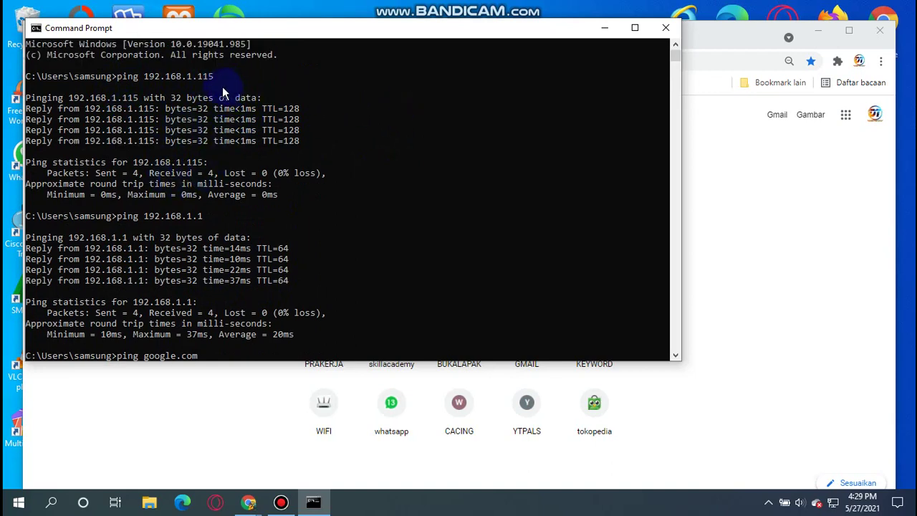
{"action": "left_click", "coordinate": [51, 506]}
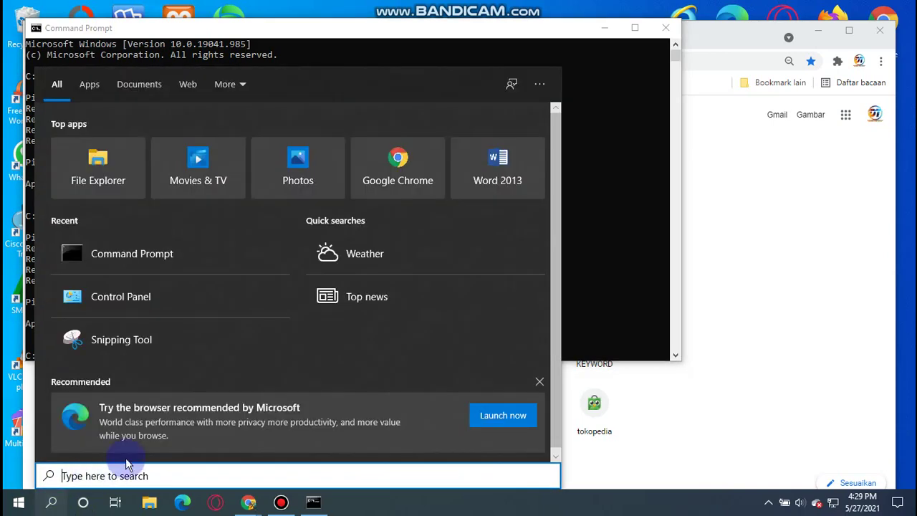
{"action": "left_click", "coordinate": [622, 223]}
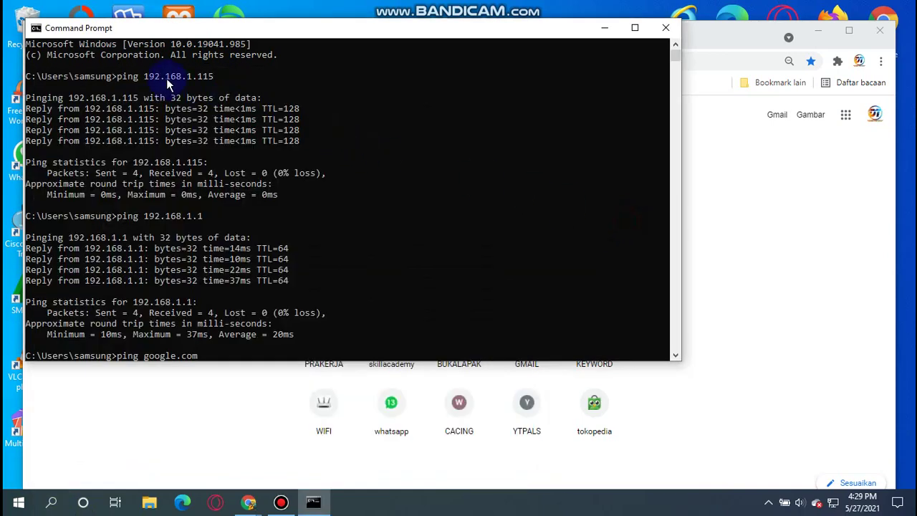
{"action": "left_click_drag", "start_coordinate": [222, 77], "coordinate": [116, 81]}
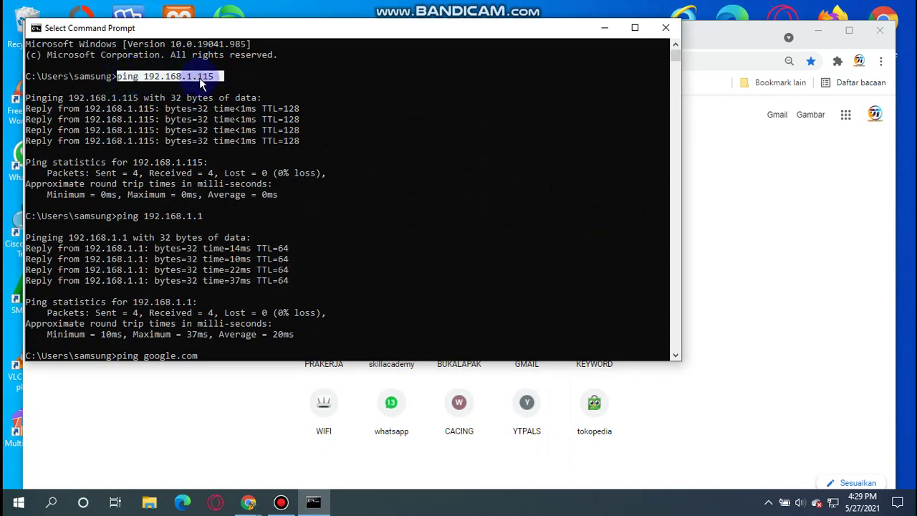
{"action": "left_click", "coordinate": [215, 77]}
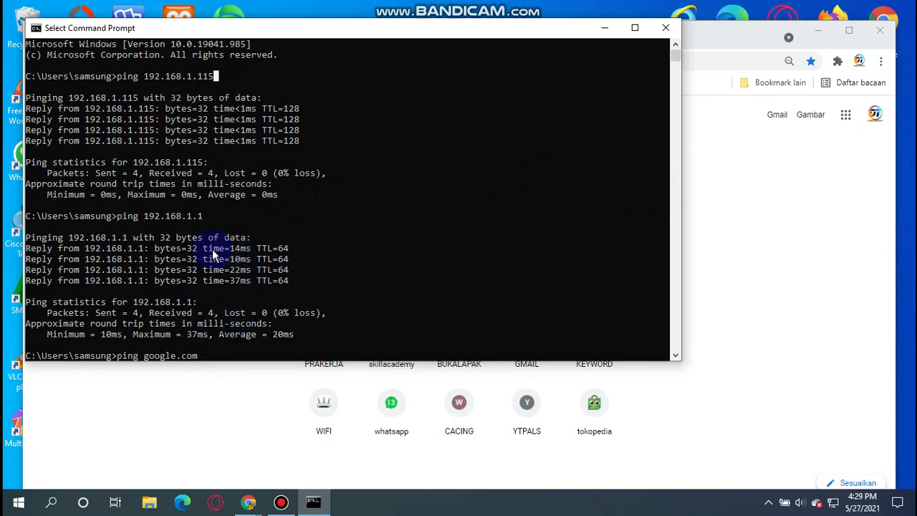
{"action": "key", "text": "Return"}
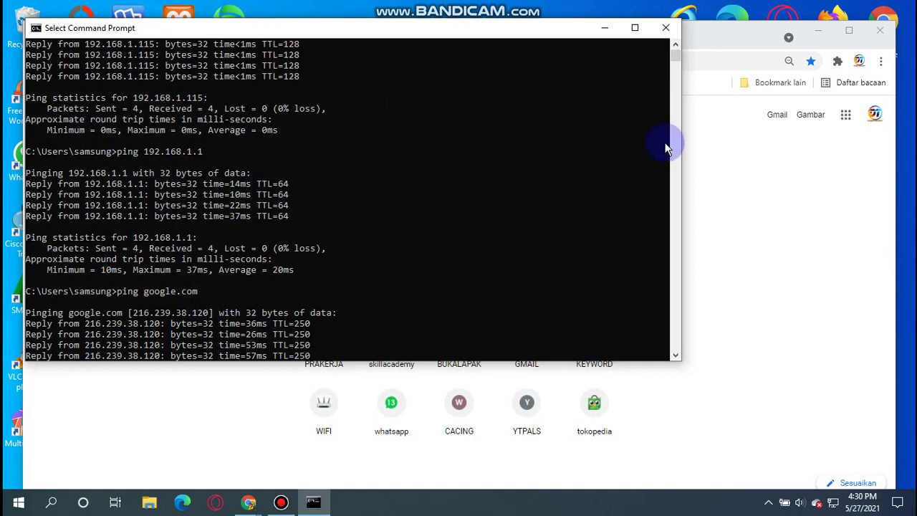
Switch to Chrome and open YouTube to check internet access, looking through its home page
{"action": "left_click", "coordinate": [752, 186]}
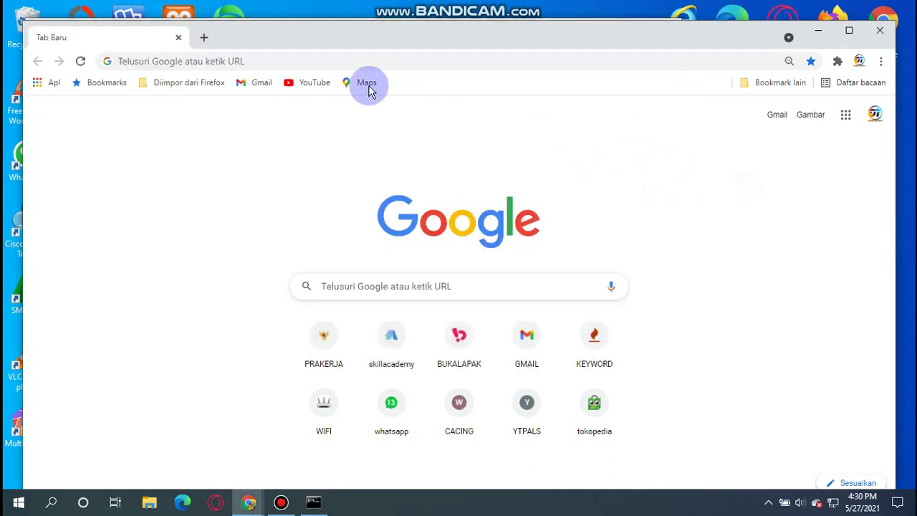
{"action": "left_click", "coordinate": [321, 83]}
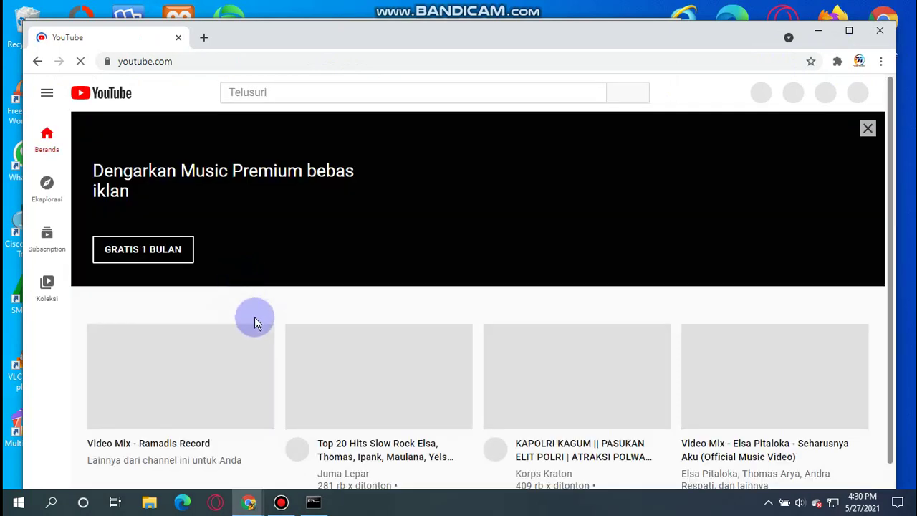
{"action": "scroll", "coordinate": [444, 286], "scroll_direction": "down", "scroll_amount": 6}
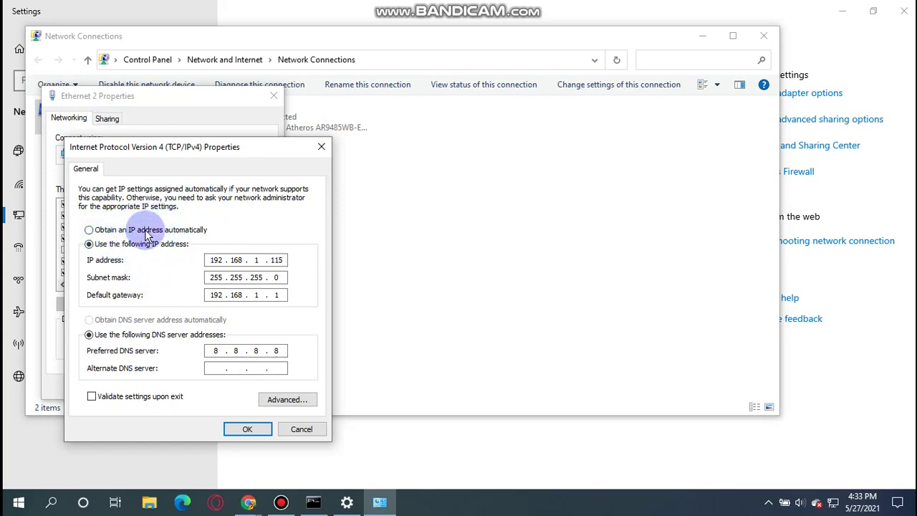
Set Ethernet 2's IPv4 properties to obtain IP and DNS addresses automatically, and switch back to manual addressing with empty fields
{"action": "left_click", "coordinate": [89, 230]}
{"action": "left_click", "coordinate": [92, 319]}
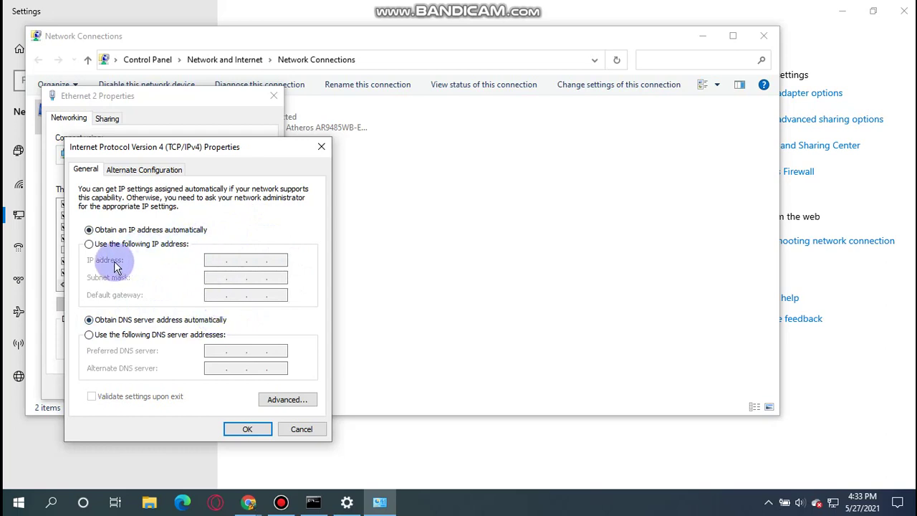
{"action": "left_click", "coordinate": [88, 245]}
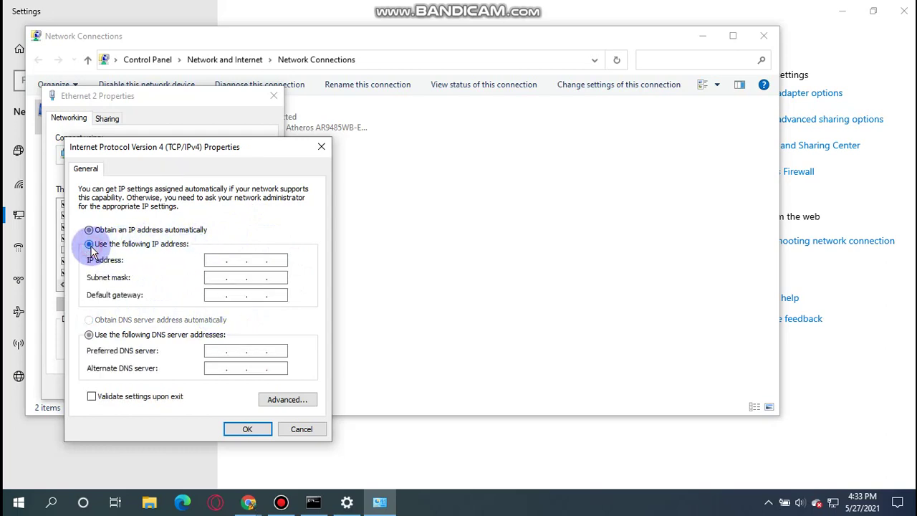